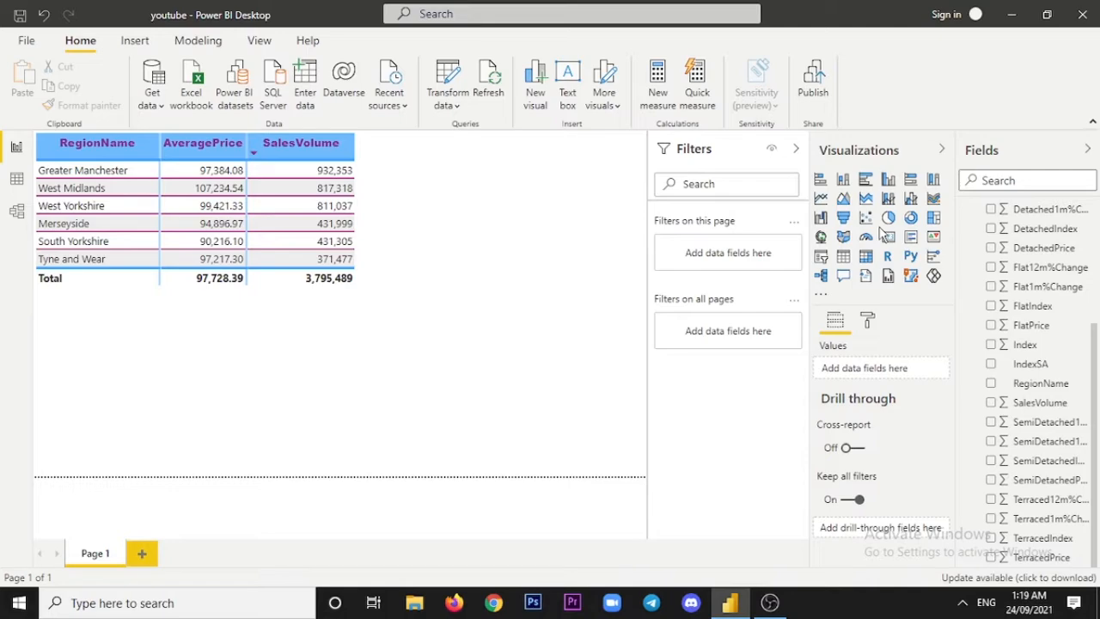
- Add an empty matrix visual below the existing region table and extend it upward to make it taller
left_click(386, 225)
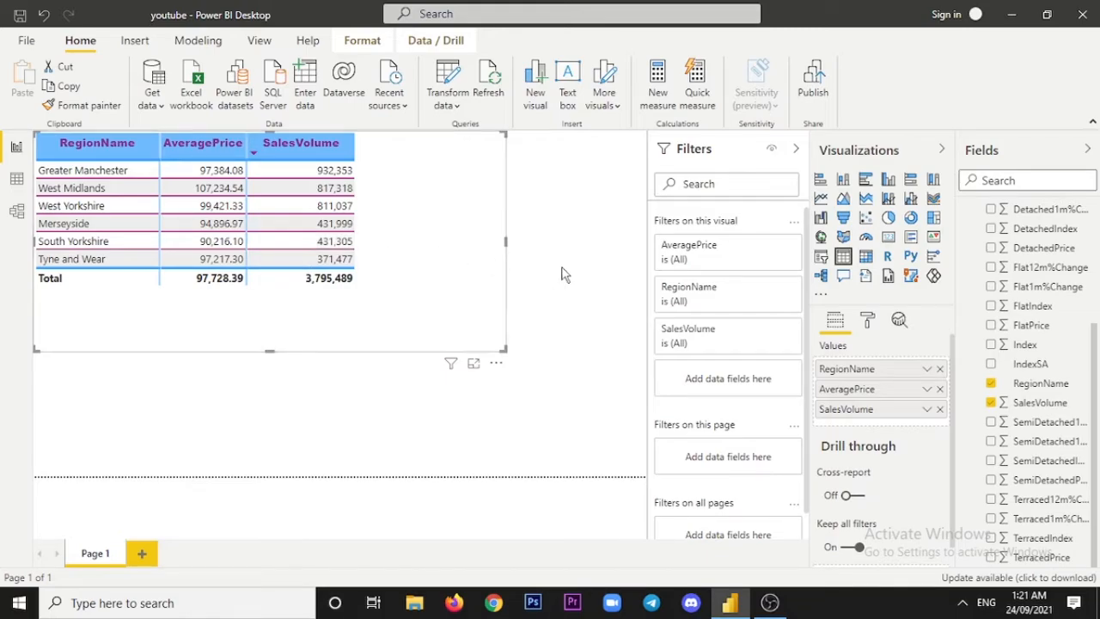
left_click(566, 300)
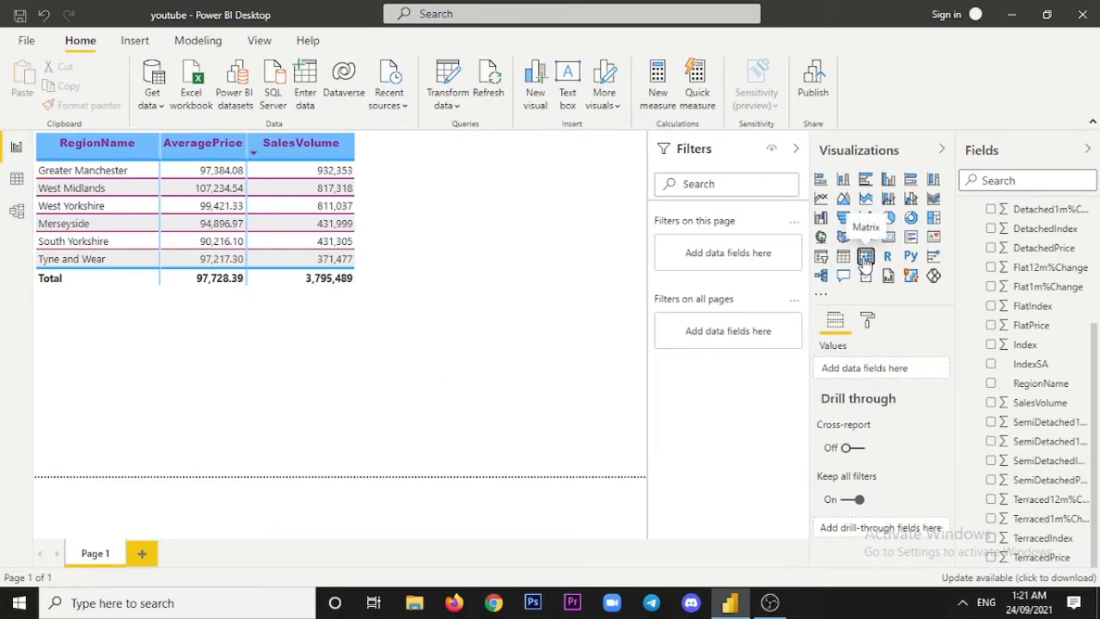
left_click(865, 258)
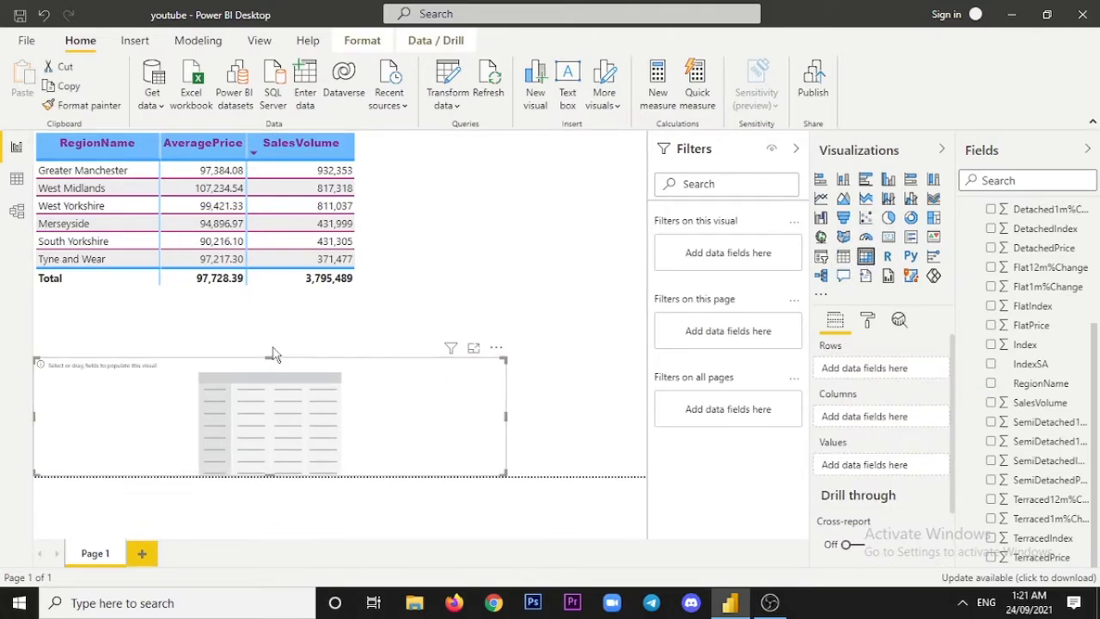
left_click_drag(270, 357, 270, 321)
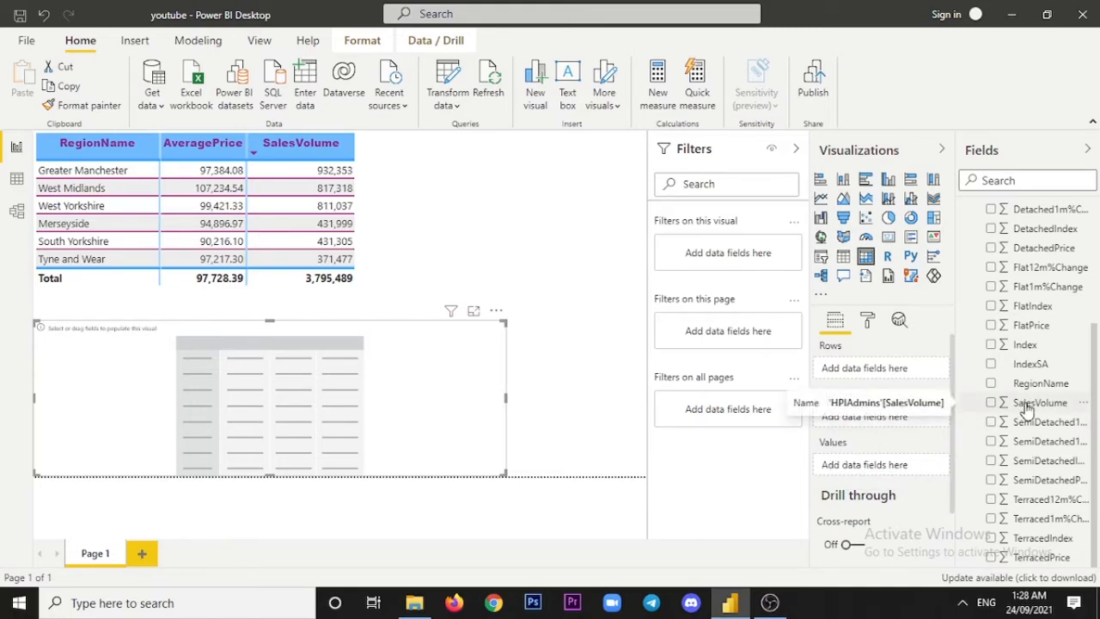
- Set SalesVolume as the matrix values and RegionName as its columns, and widen the visual to fit all regions
left_click_drag(1027, 408, 872, 470)
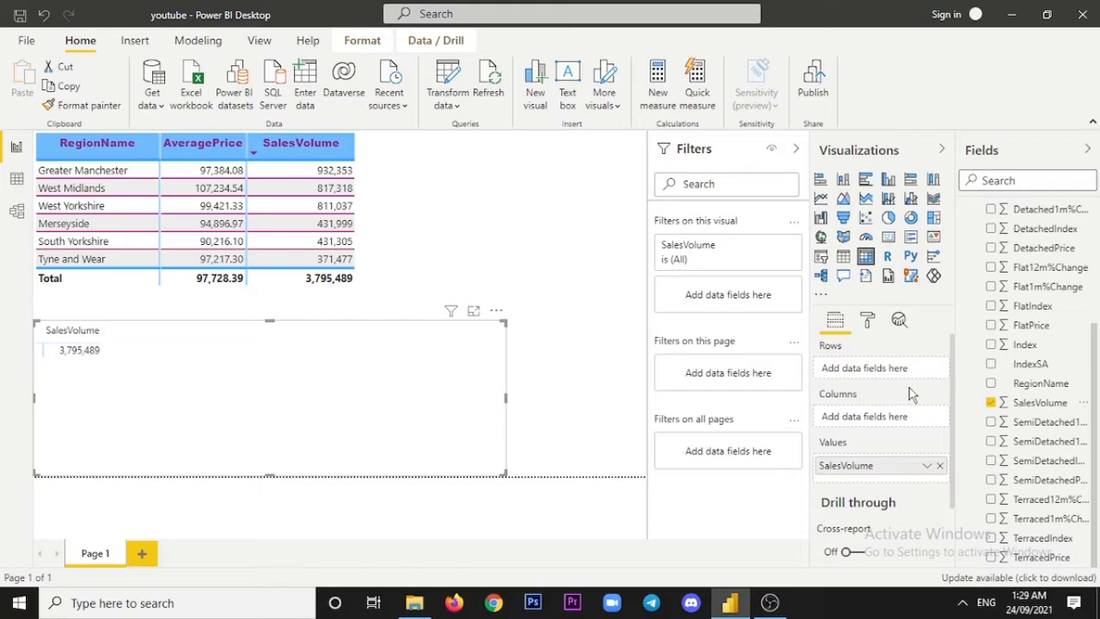
left_click_drag(1031, 385, 889, 412)
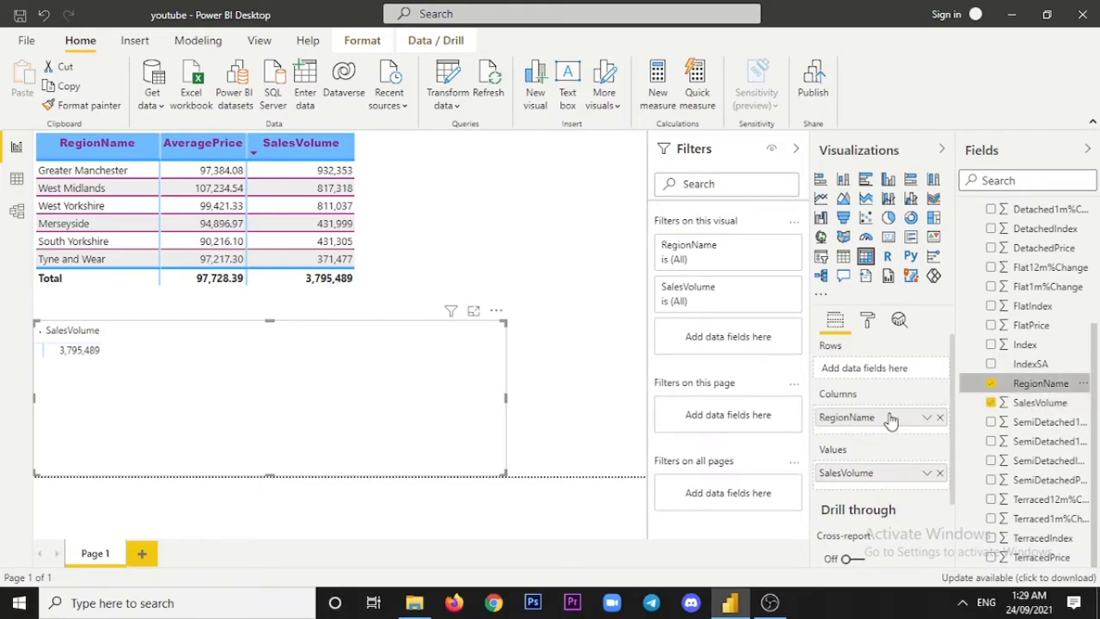
left_click_drag(197, 473, 278, 473)
left_click_drag(117, 404, 41, 404)
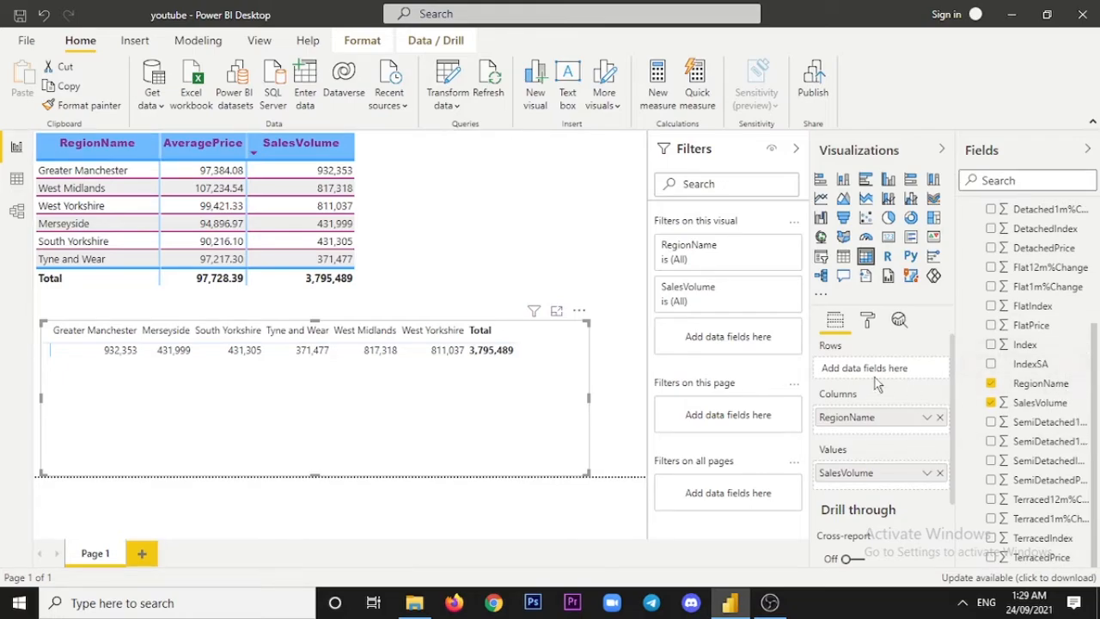
- Add the Date hierarchy to the matrix rows and extend the visual upward for the year rows
scroll(1027, 410, "up", 5)
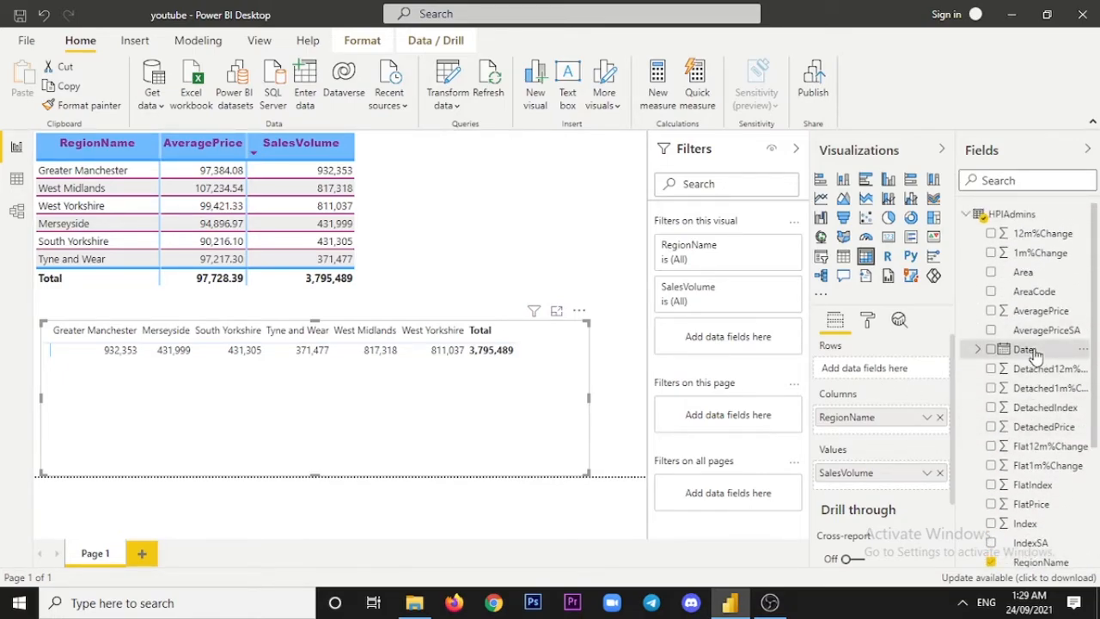
left_click_drag(1024, 349, 889, 374)
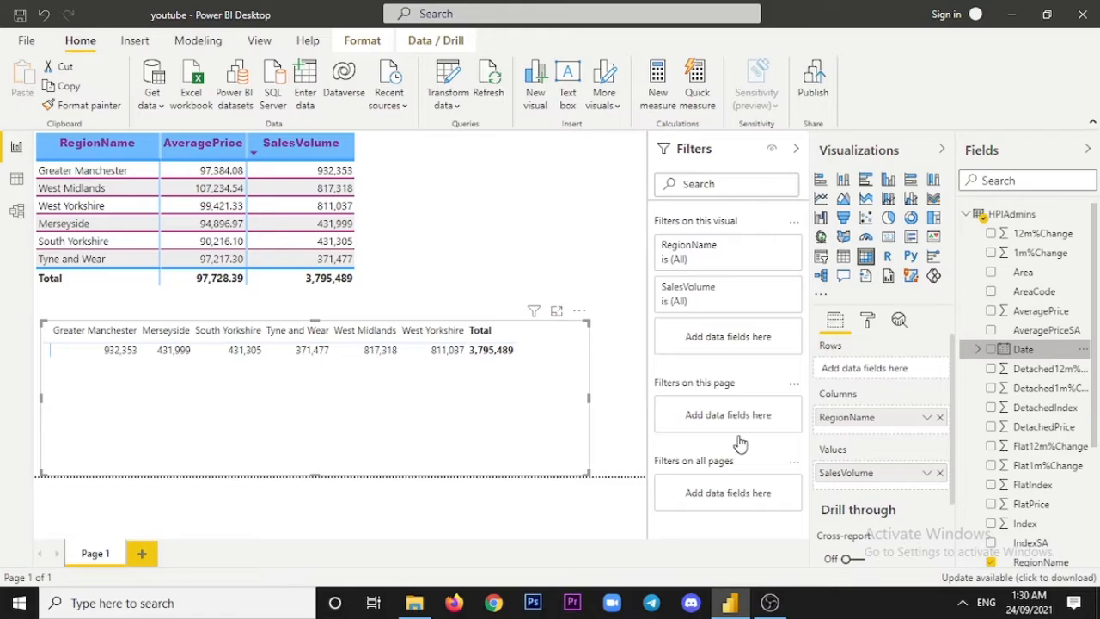
left_click_drag(315, 320, 314, 219)
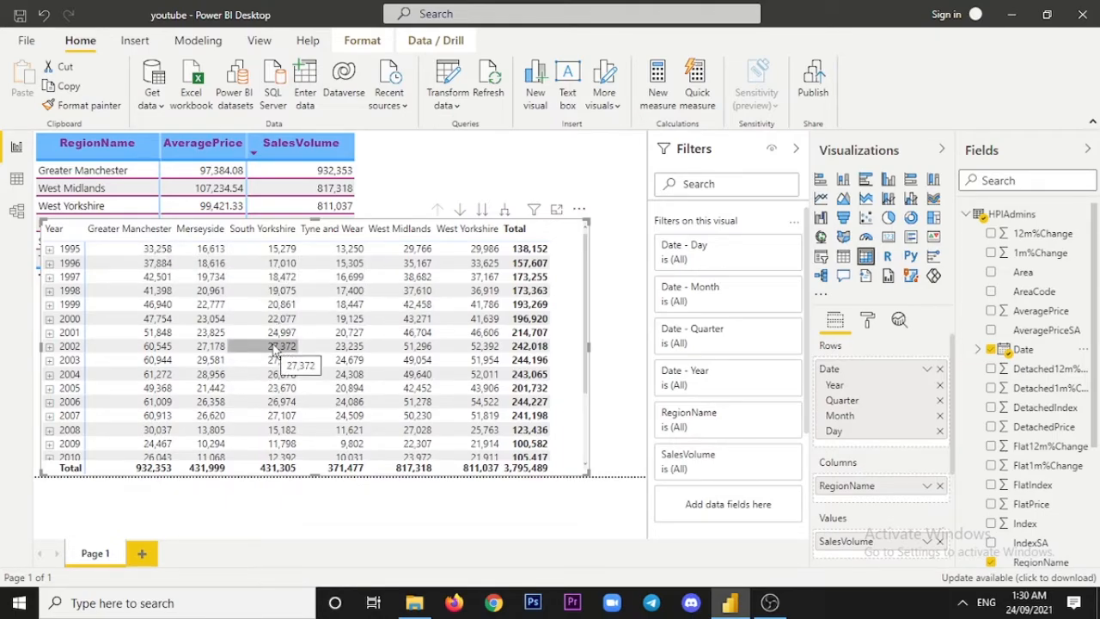
- Examine the yearly sales volume per region through the full range of years in the matrix
scroll(273, 350, "down", 3)
scroll(247, 291, "up", 3)
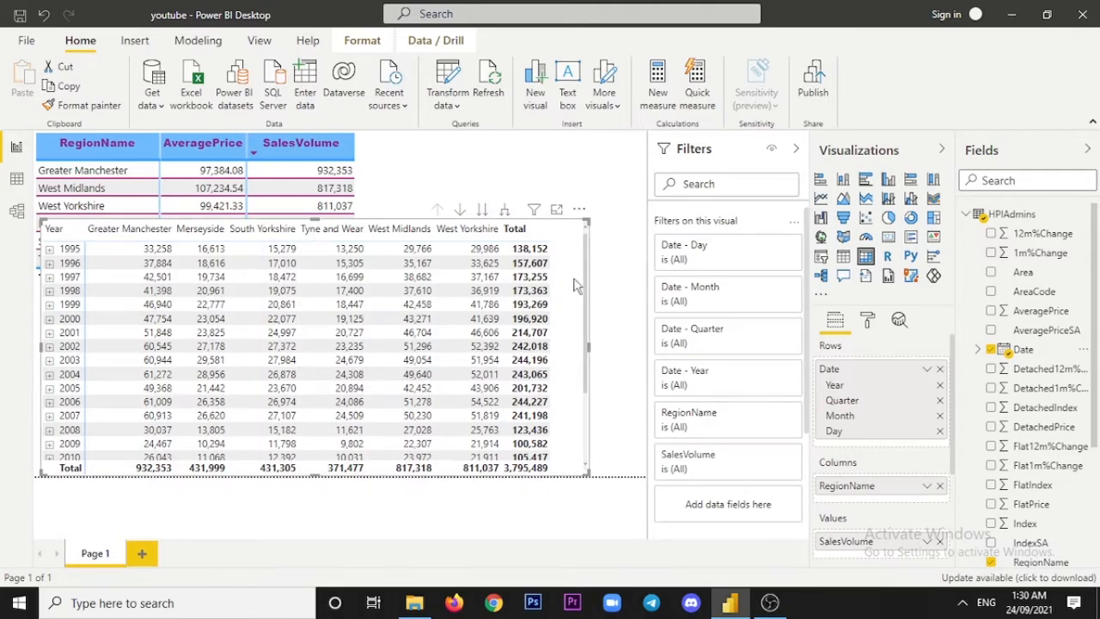
scroll(569, 369, "down", 6)
scroll(563, 410, "up", 6)
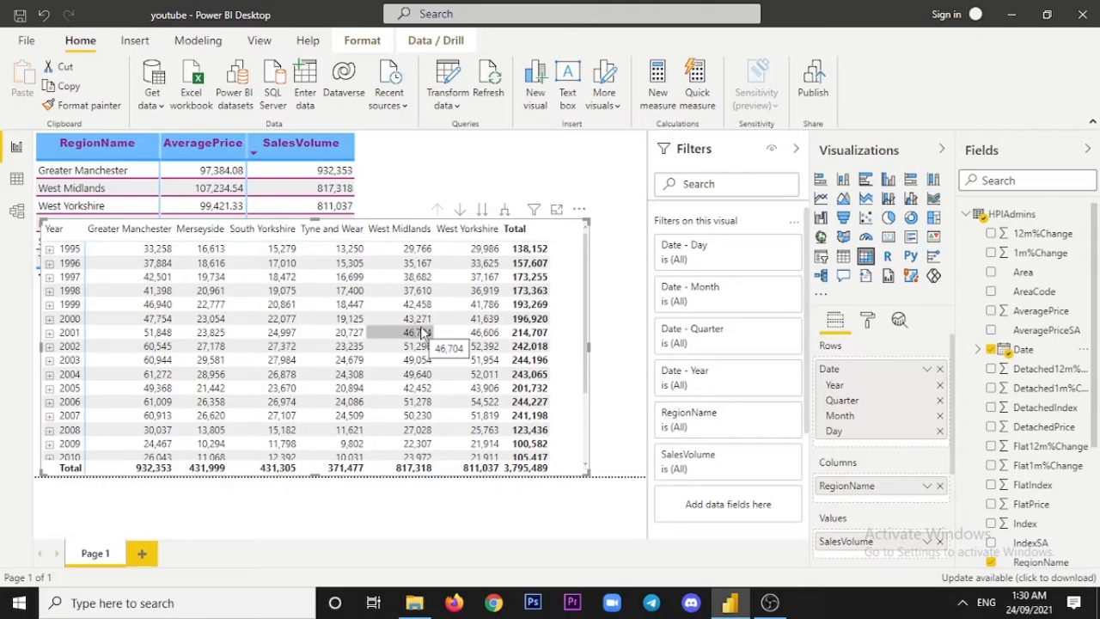
scroll(464, 344, "down", 6)
scroll(129, 344, "up", 6)
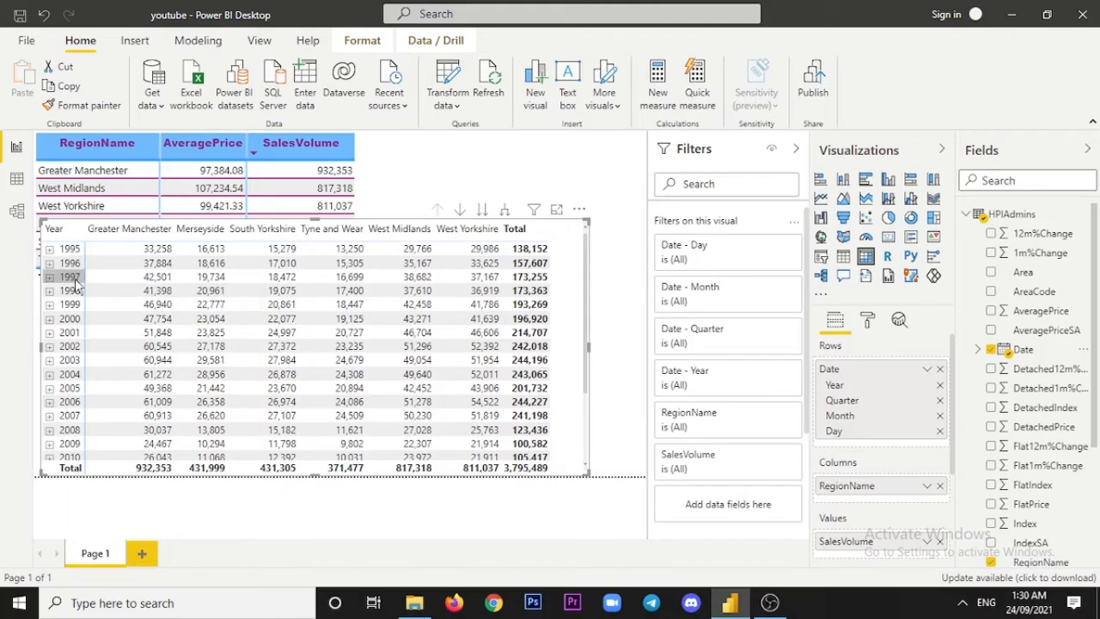
scroll(85, 330, "down", 1)
scroll(85, 361, "down", 5)
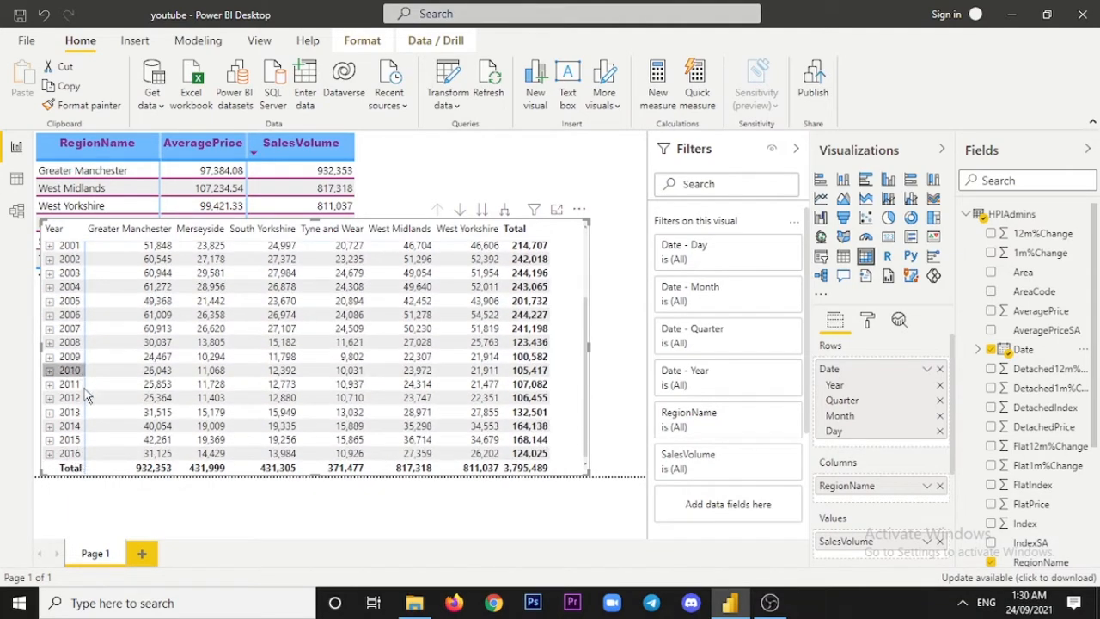
scroll(94, 292, "up", 5)
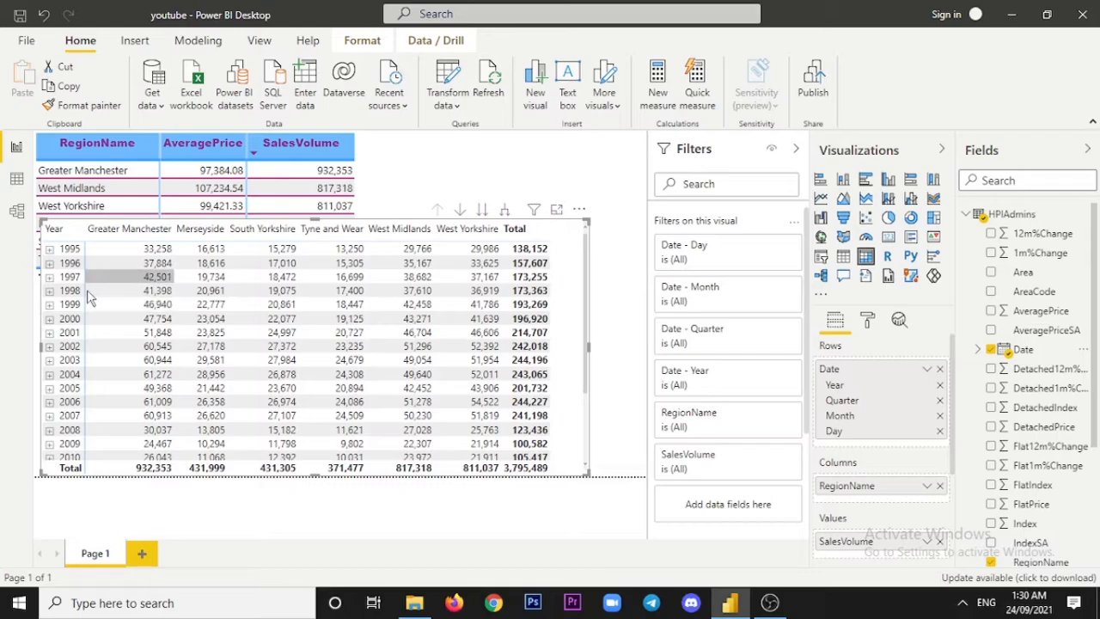
scroll(164, 301, "down", 5)
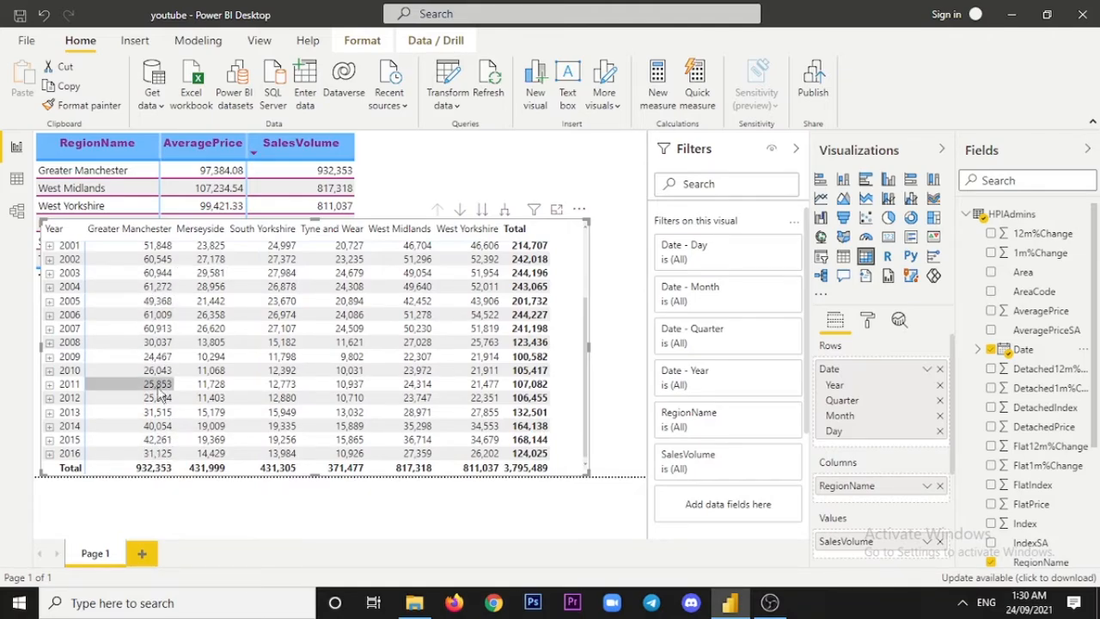
scroll(530, 365, "up", 2)
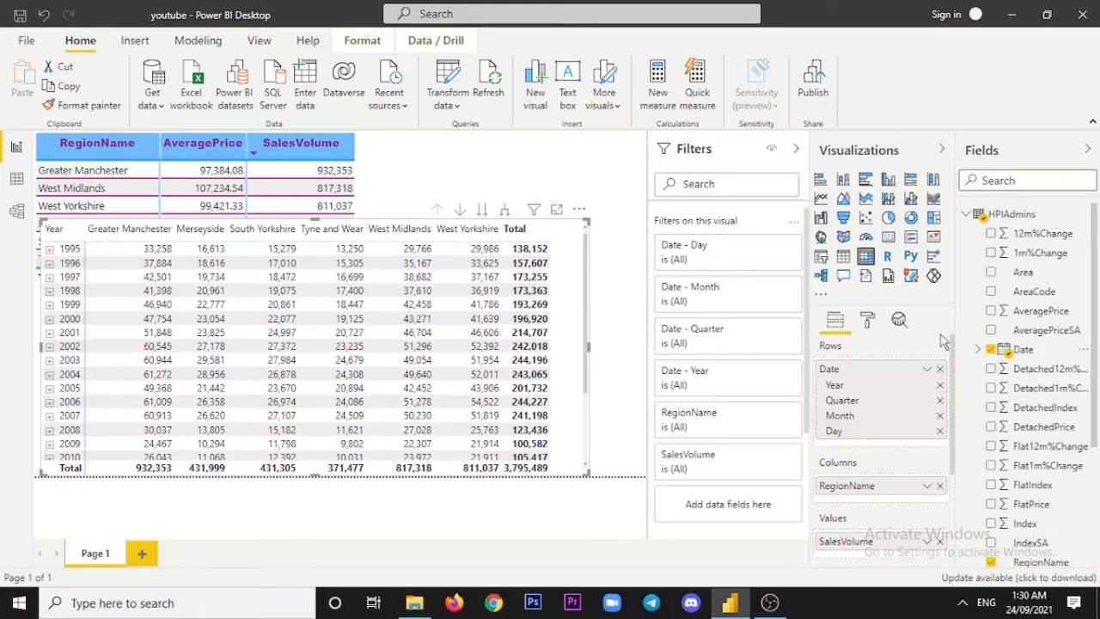
- Swap the matrix fields so RegionName forms the rows and Date the columns, and review the later years
left_click(940, 369)
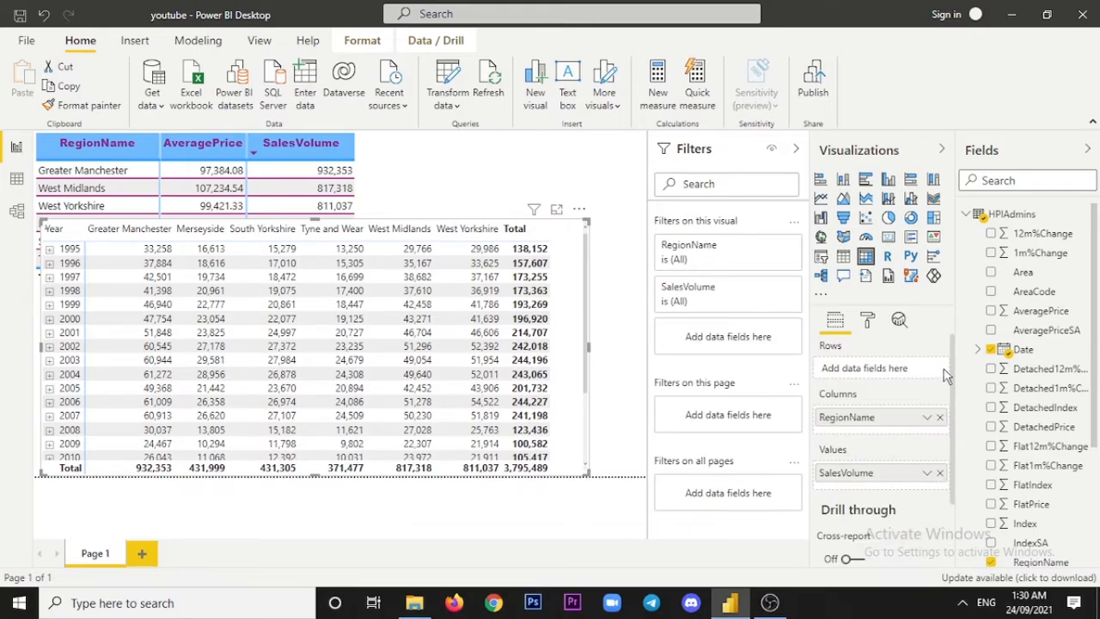
left_click(939, 417)
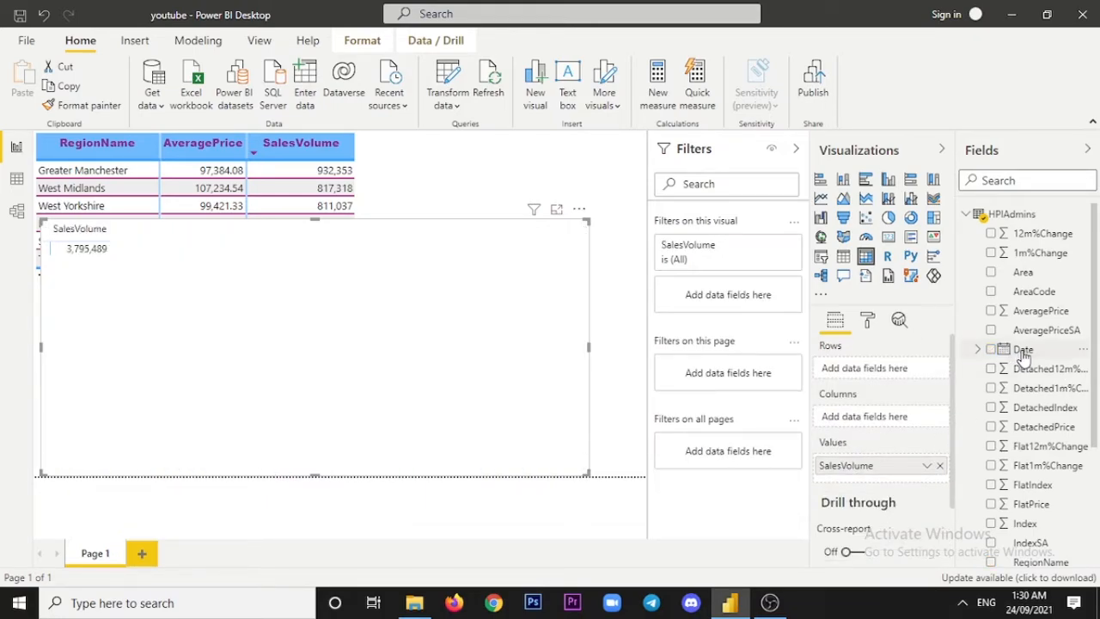
left_click_drag(1021, 359, 919, 425)
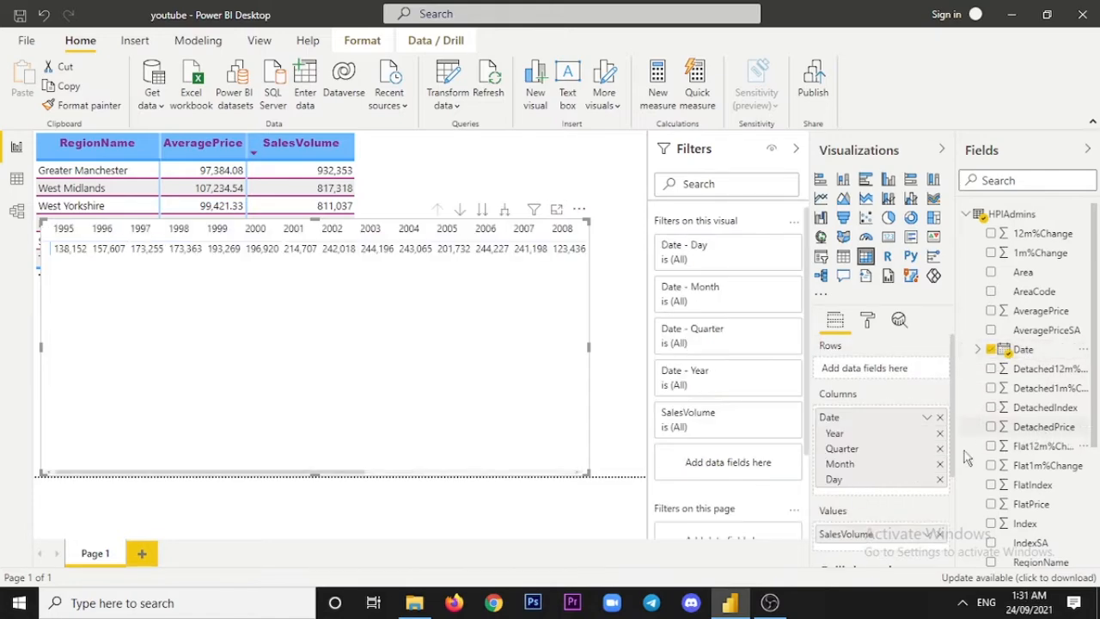
scroll(1070, 442, "down", 3)
scroll(1070, 456, "up", 2)
scroll(1069, 464, "down", 3)
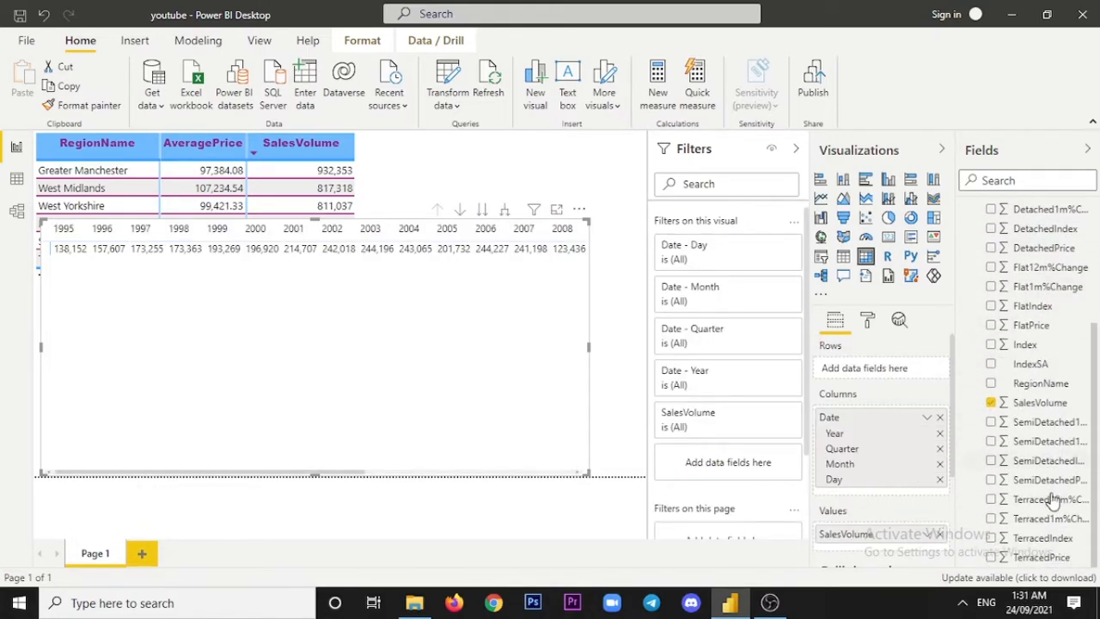
scroll(1050, 481, "up", 4)
scroll(1044, 412, "down", 3)
left_click_drag(1041, 384, 889, 371)
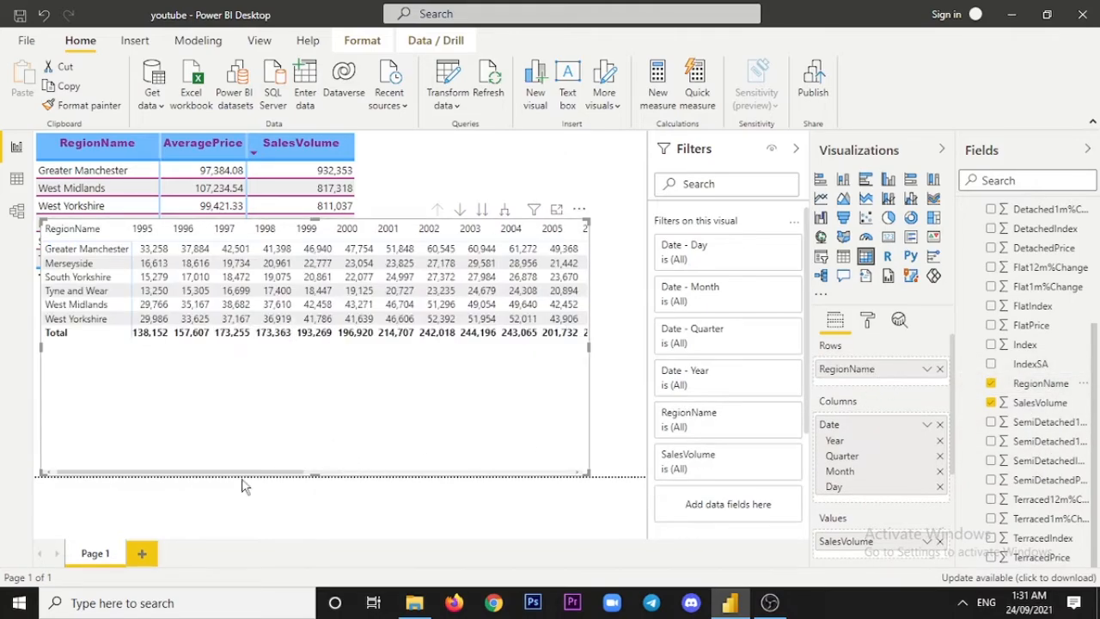
left_click_drag(258, 473, 487, 476)
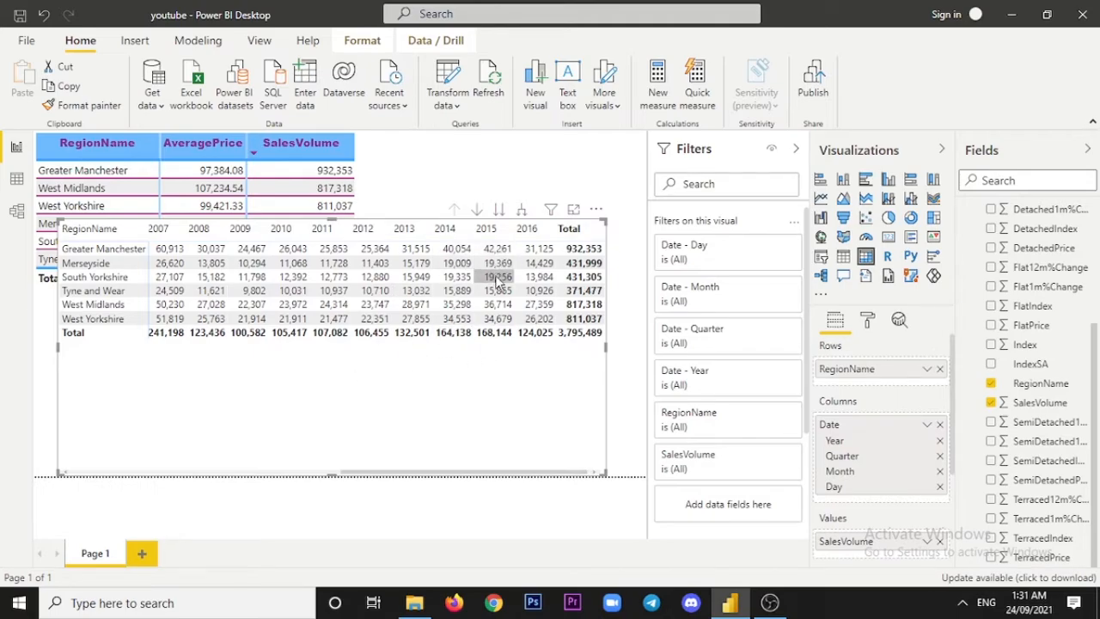
- Rearrange the matrix again with RegionName as columns and the Date hierarchy as rows
left_click(940, 369)
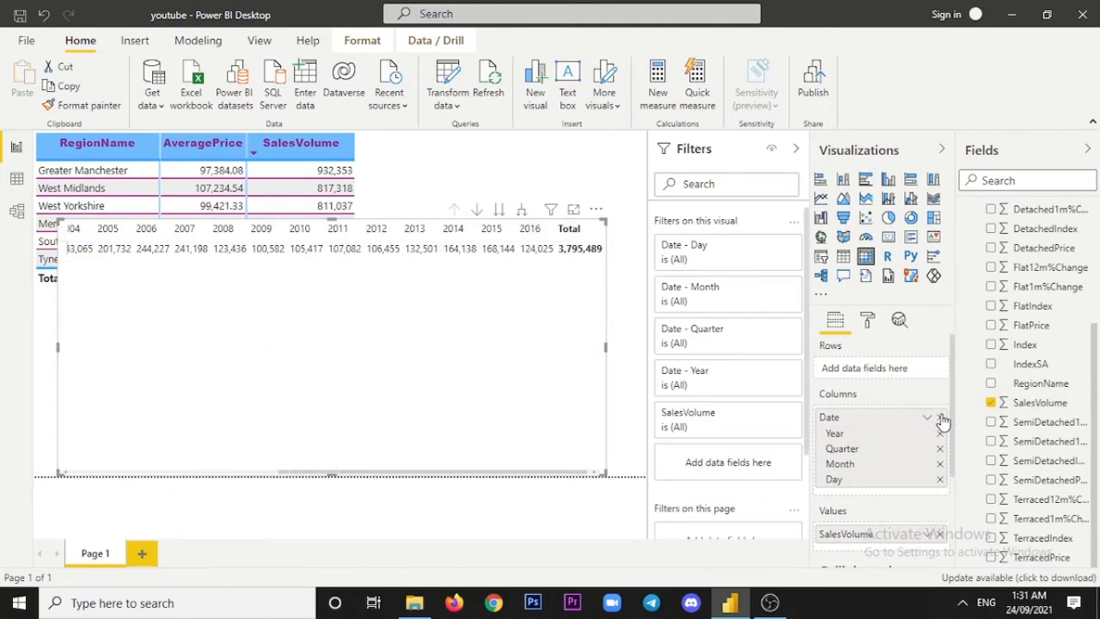
left_click(939, 416)
left_click_drag(1040, 383, 868, 417)
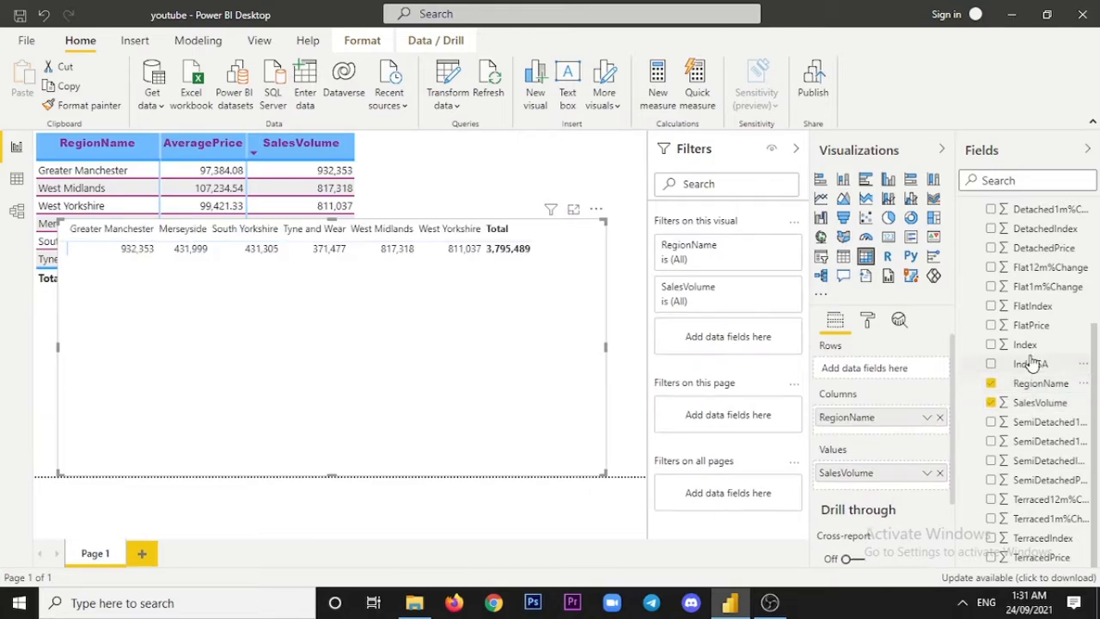
scroll(1031, 363, "up", 5)
left_click_drag(1022, 348, 863, 368)
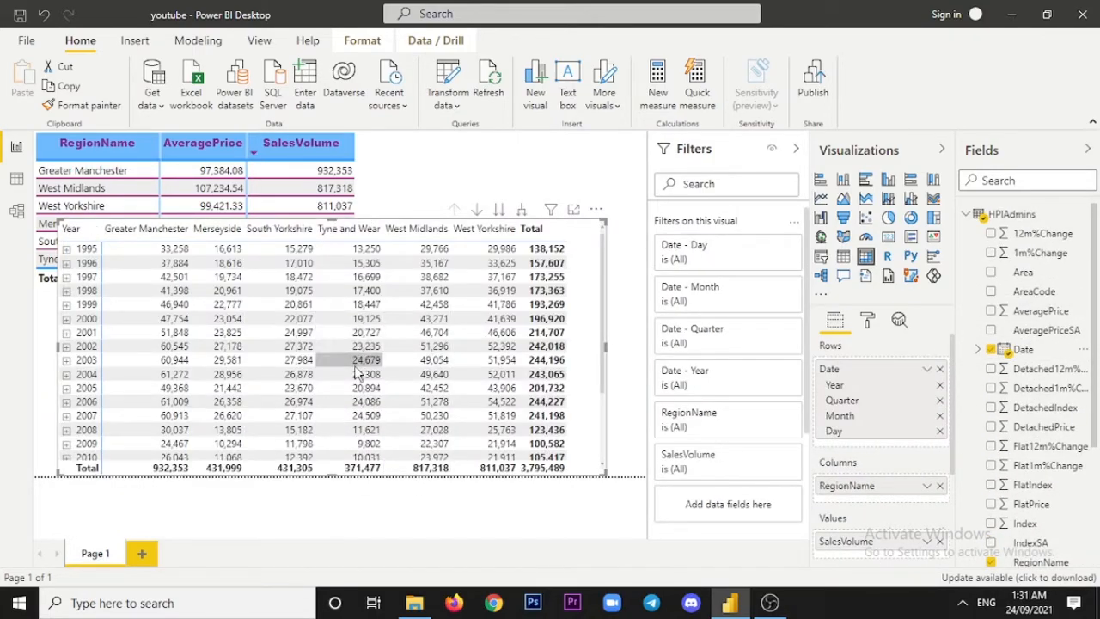
- Stretch the matrix up to the top of the report page and inspect it in focus mode
scroll(359, 372, "down", 2)
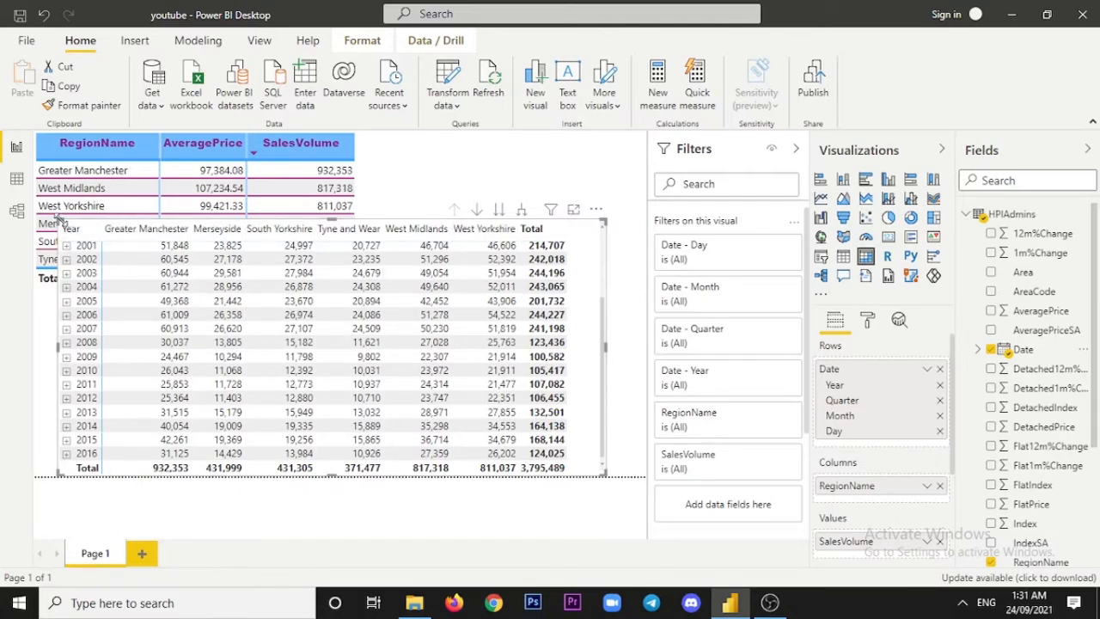
left_click_drag(59, 221, 62, 142)
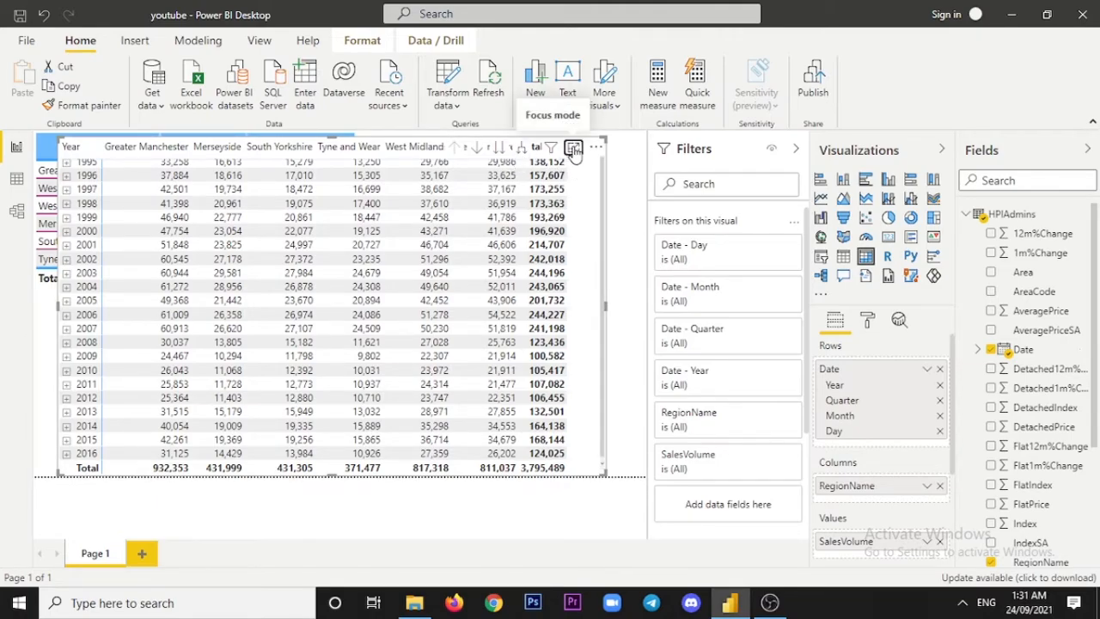
left_click(577, 152)
scroll(381, 458, "down", 2)
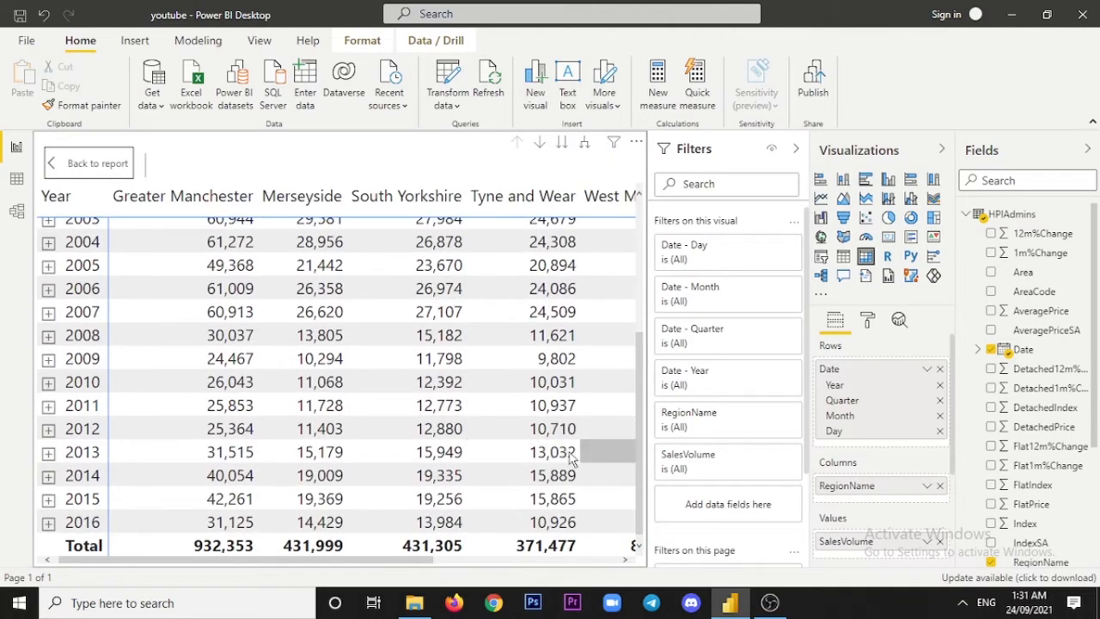
left_click_drag(215, 558, 462, 569)
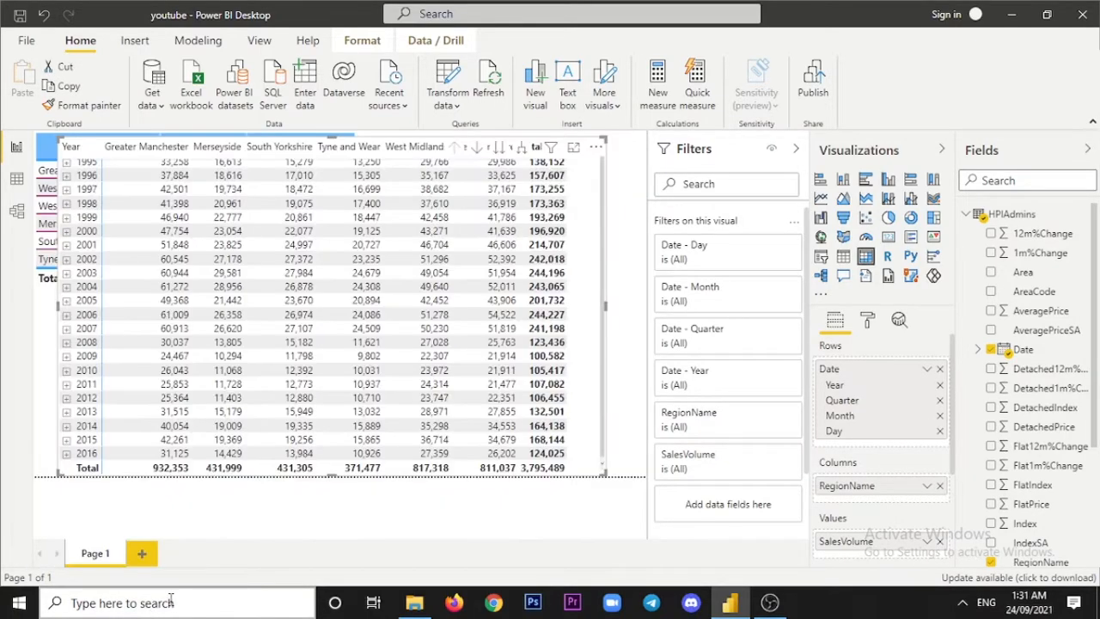
- Add a second report page and copy the sales volume matrix from Page 1 onto it
left_click(143, 554)
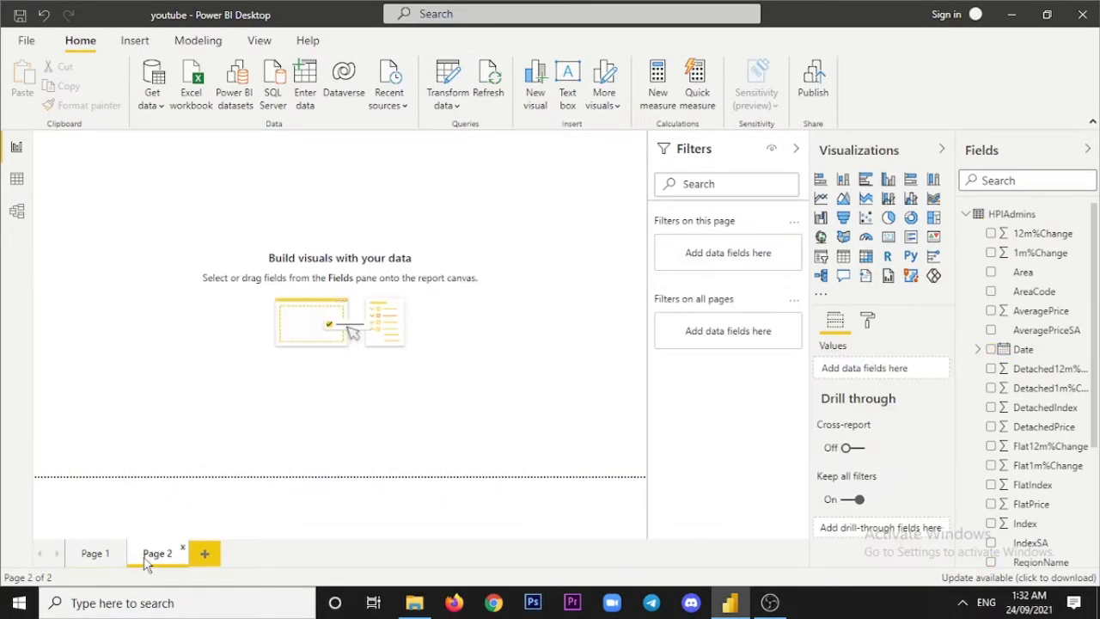
left_click(108, 557)
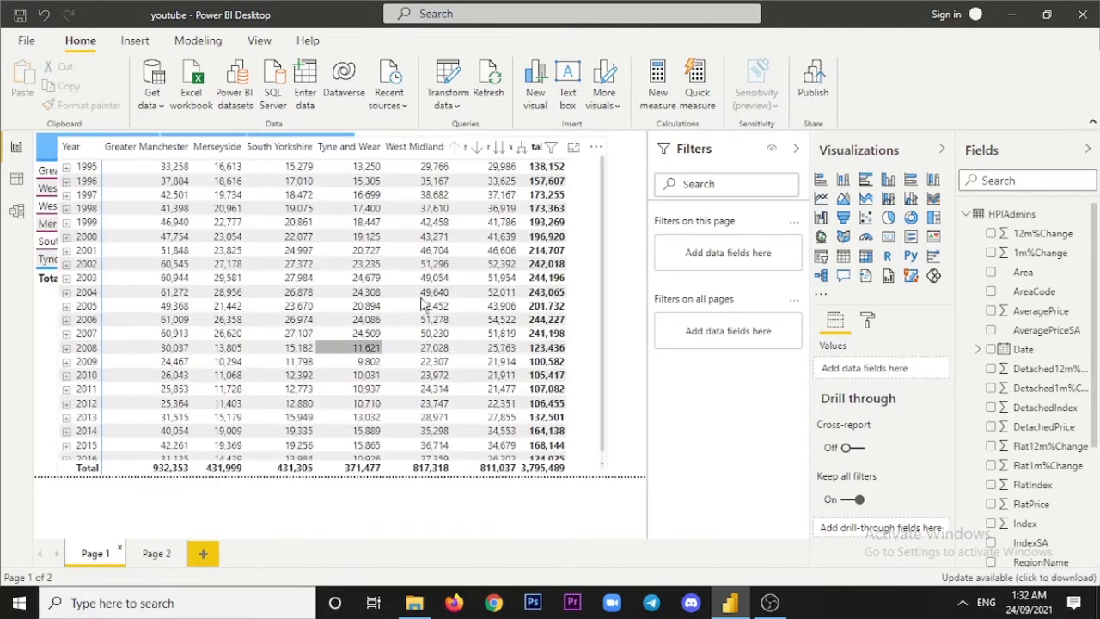
right_click(593, 277)
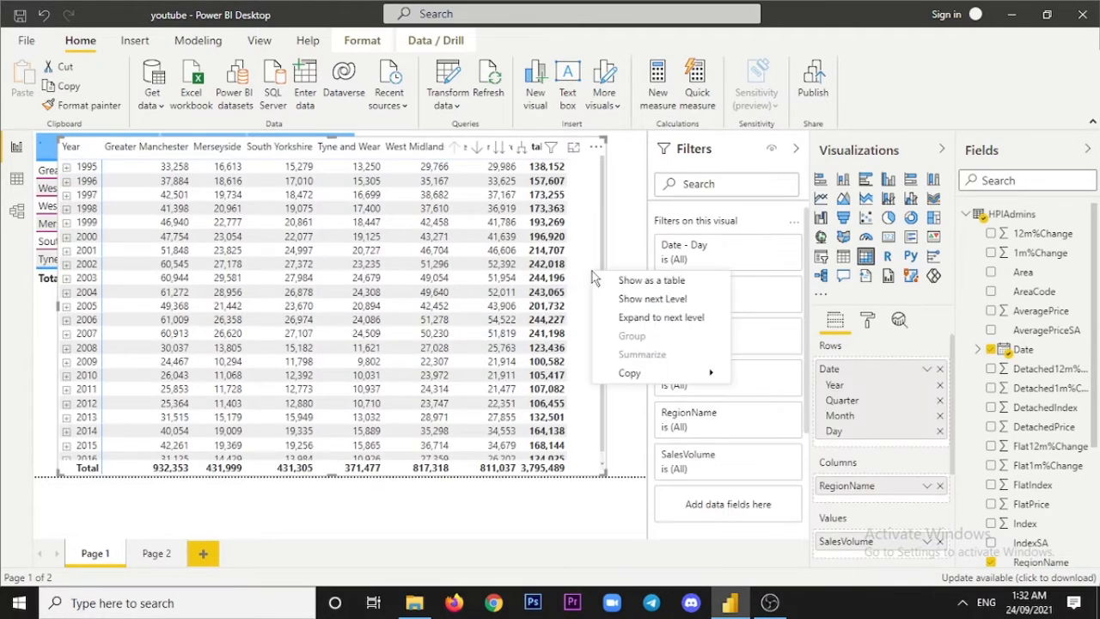
left_click(581, 307)
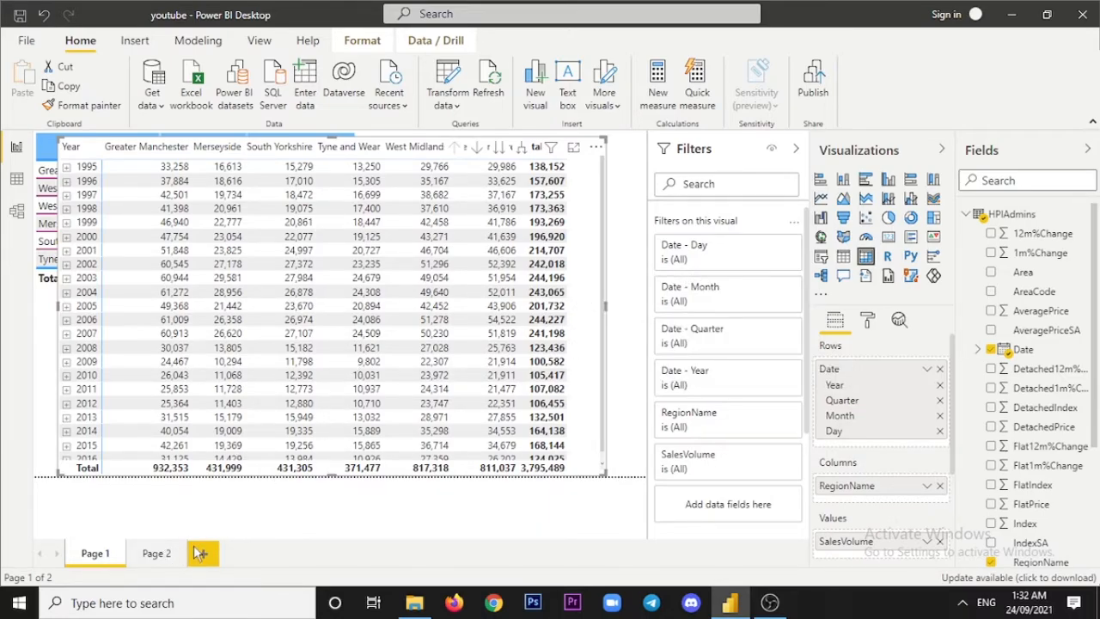
left_click(158, 554)
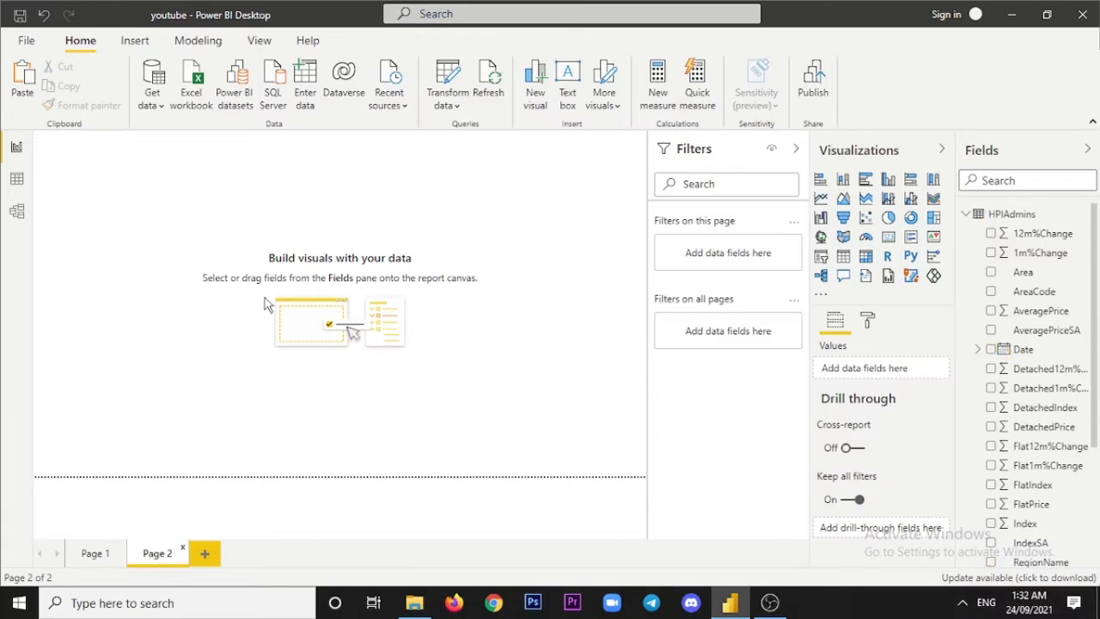
key("ctrl+v")
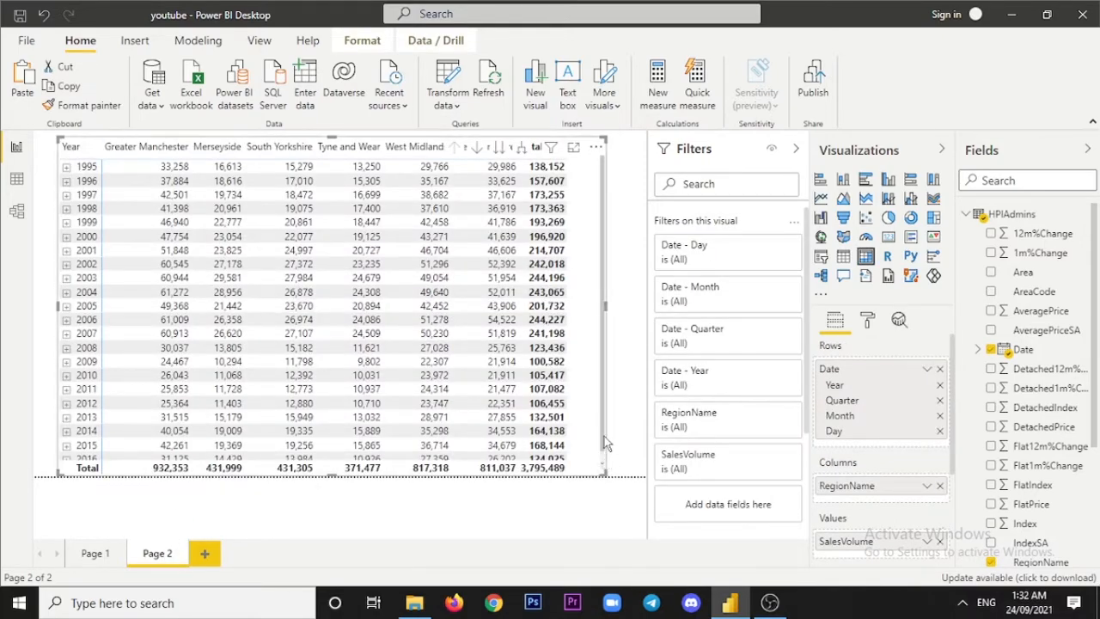
- Enlarge the copied matrix on Page 2 so it fills nearly the whole report page
left_click_drag(57, 137, 35, 132)
left_click_drag(607, 475, 636, 474)
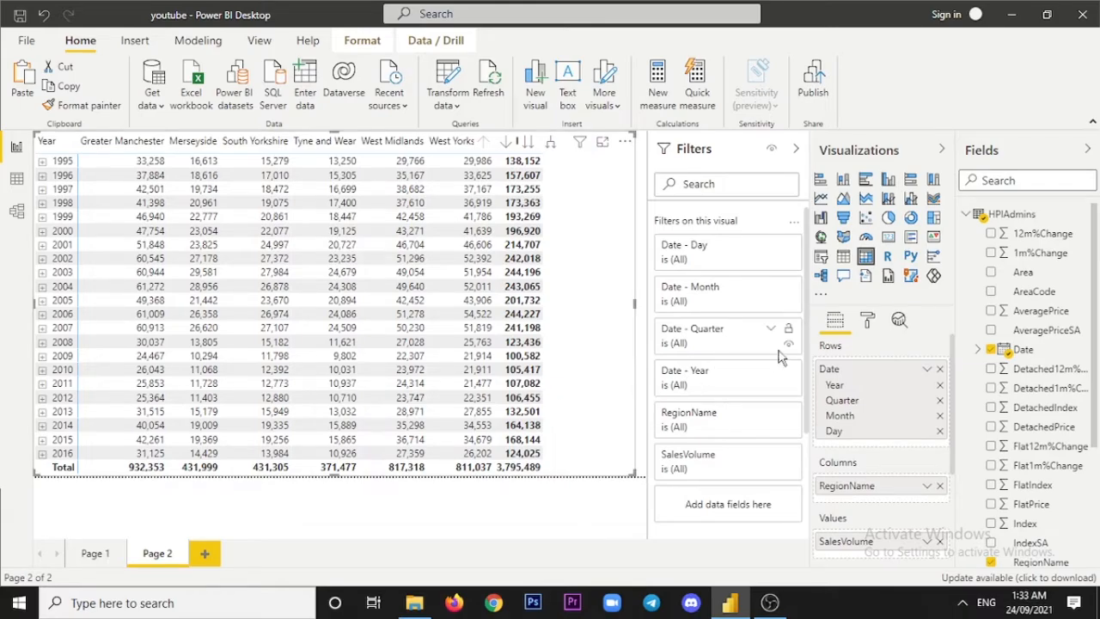
- Look through the matrix's formatting categories, including General, and review its row, column and value field assignments
left_click(867, 320)
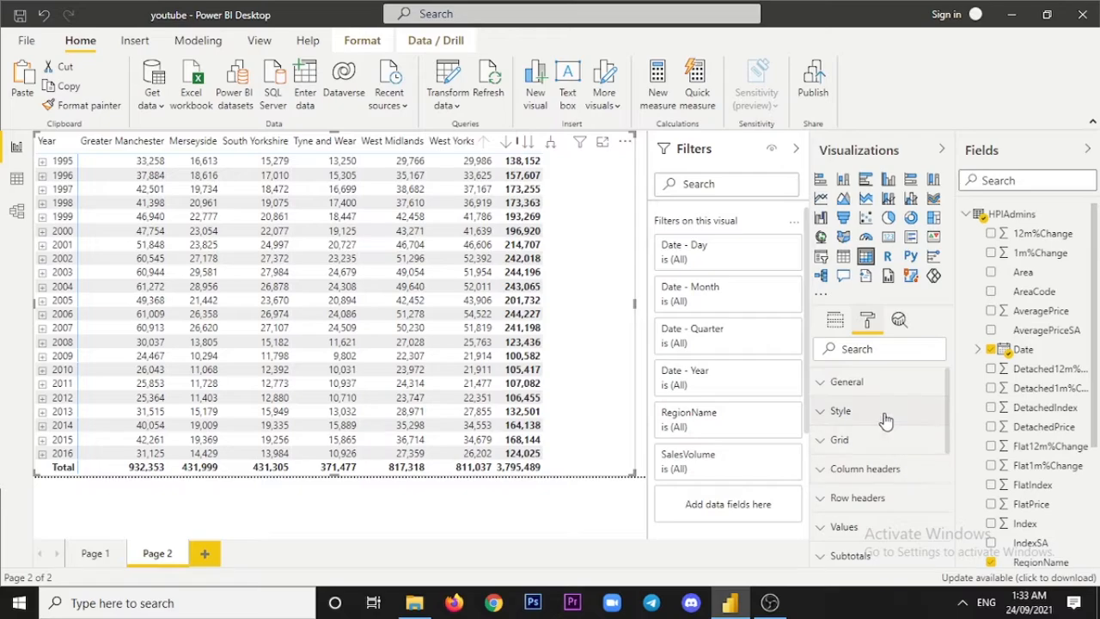
scroll(885, 498, "down", 4)
scroll(885, 511, "up", 4)
left_click(866, 387)
left_click(868, 385)
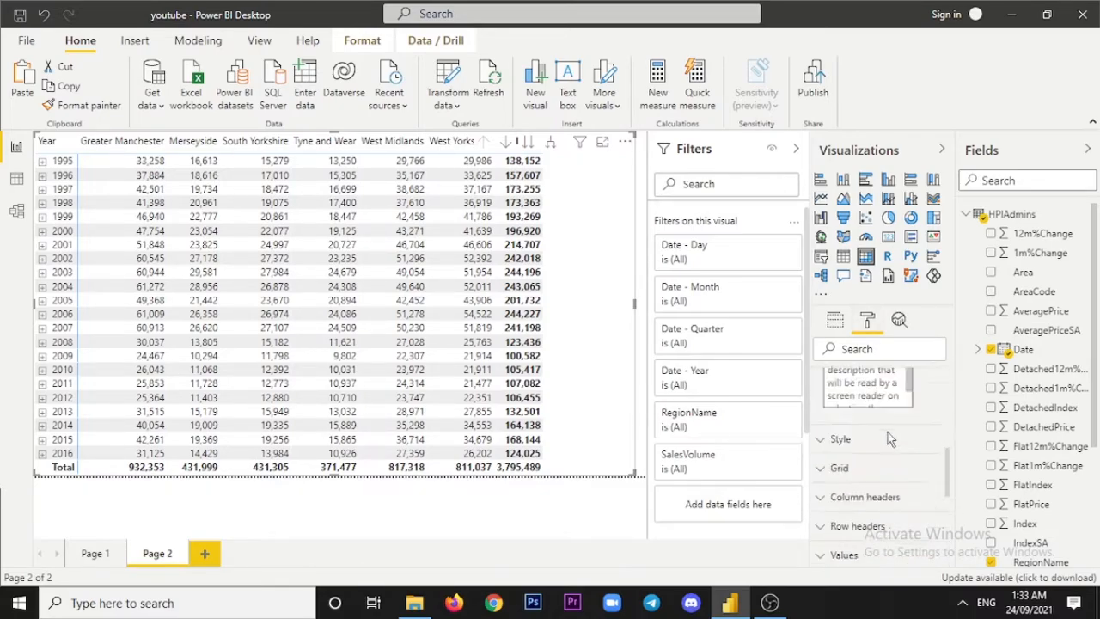
left_click(875, 385)
left_click(881, 384)
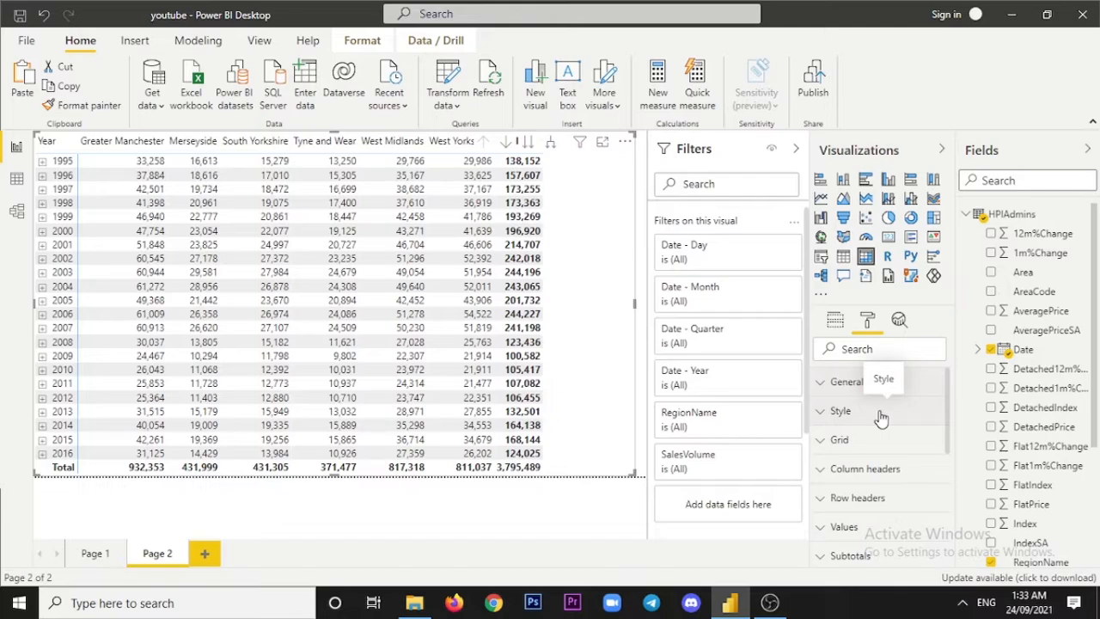
scroll(881, 419, "down", 3)
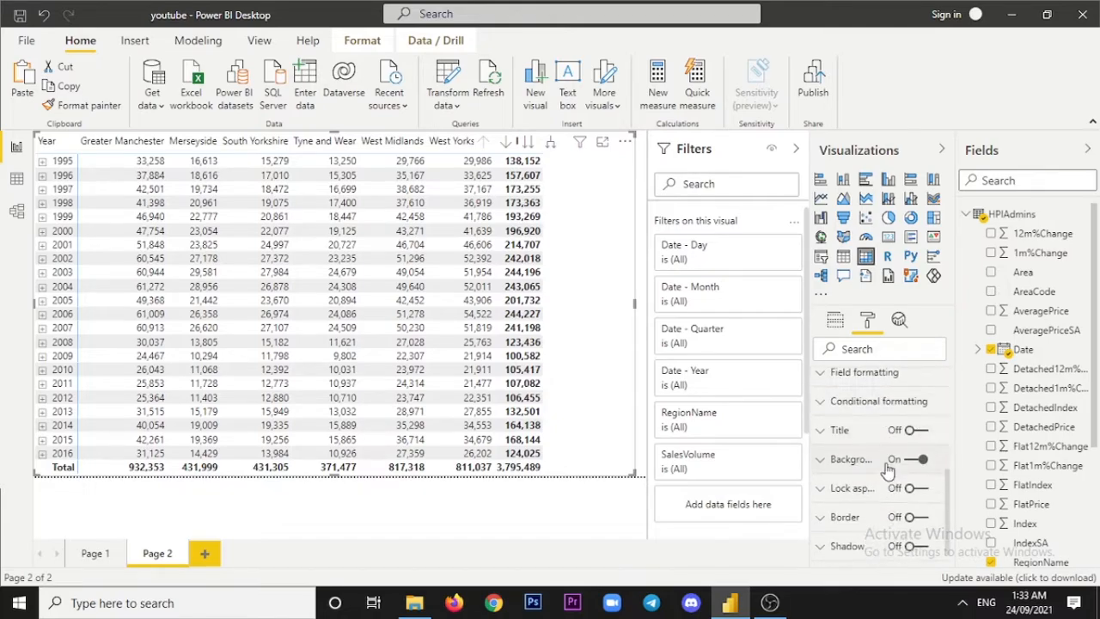
scroll(853, 440, "up", 3)
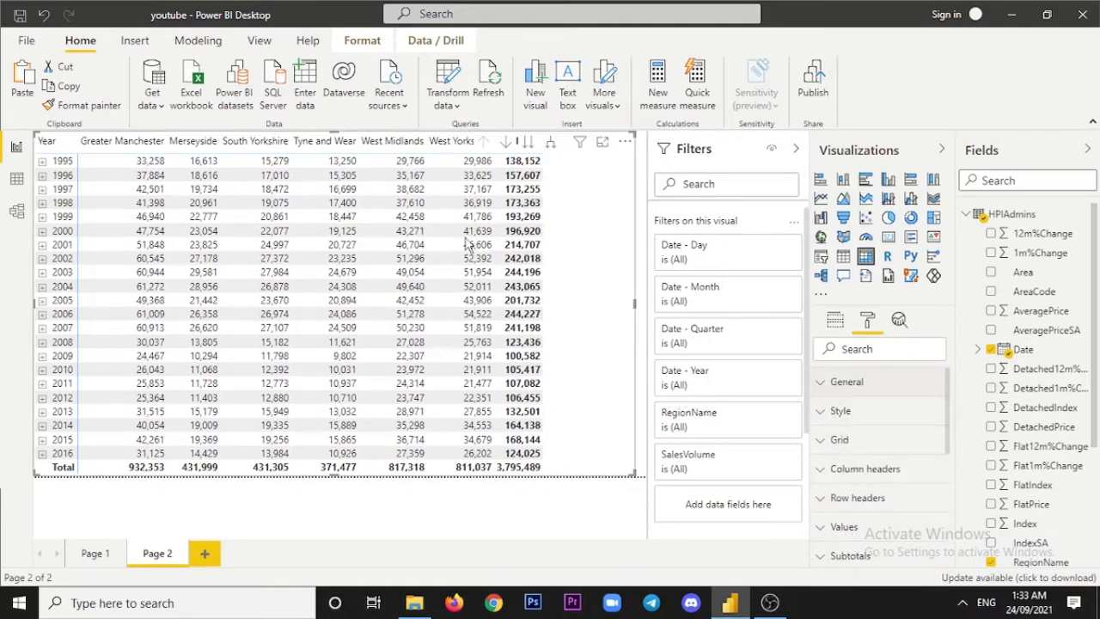
left_click(834, 321)
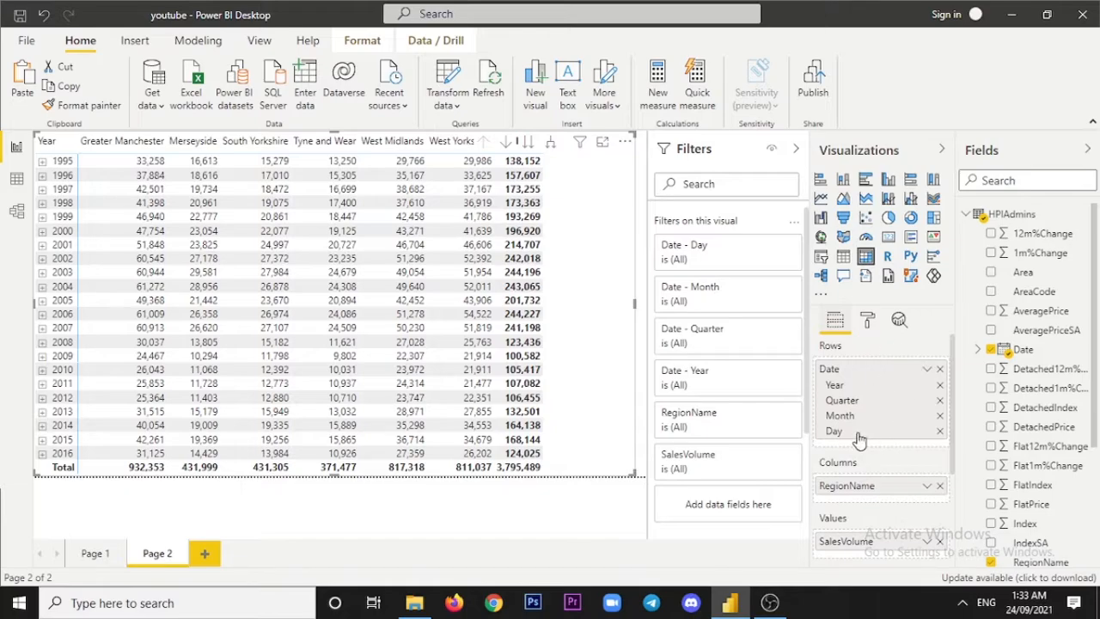
scroll(862, 475, "down", 3)
scroll(862, 475, "up", 3)
left_click(867, 321)
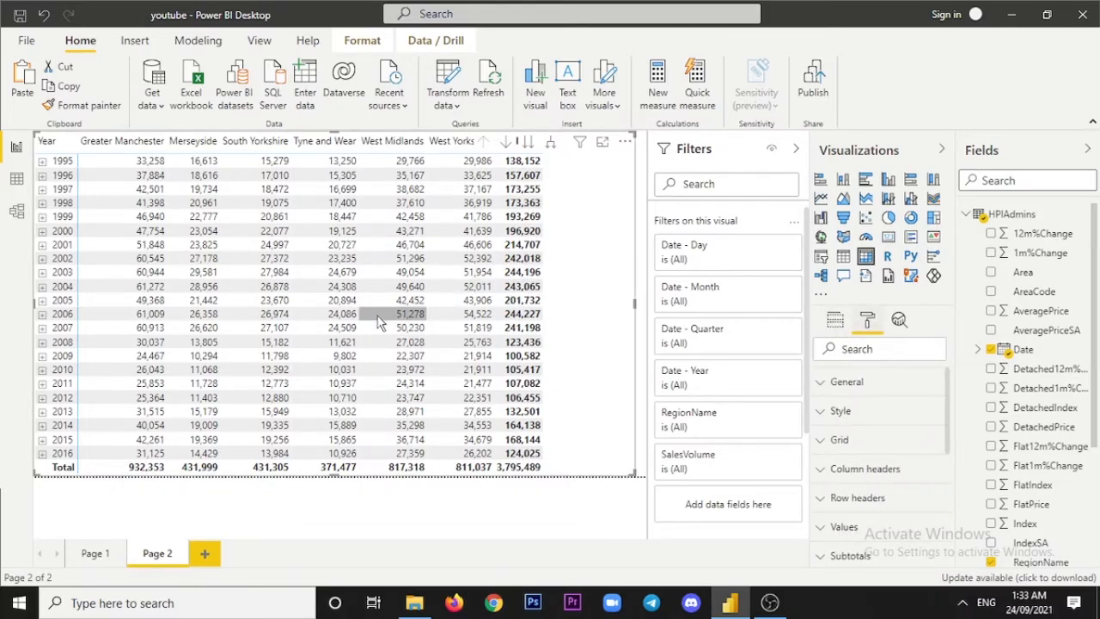